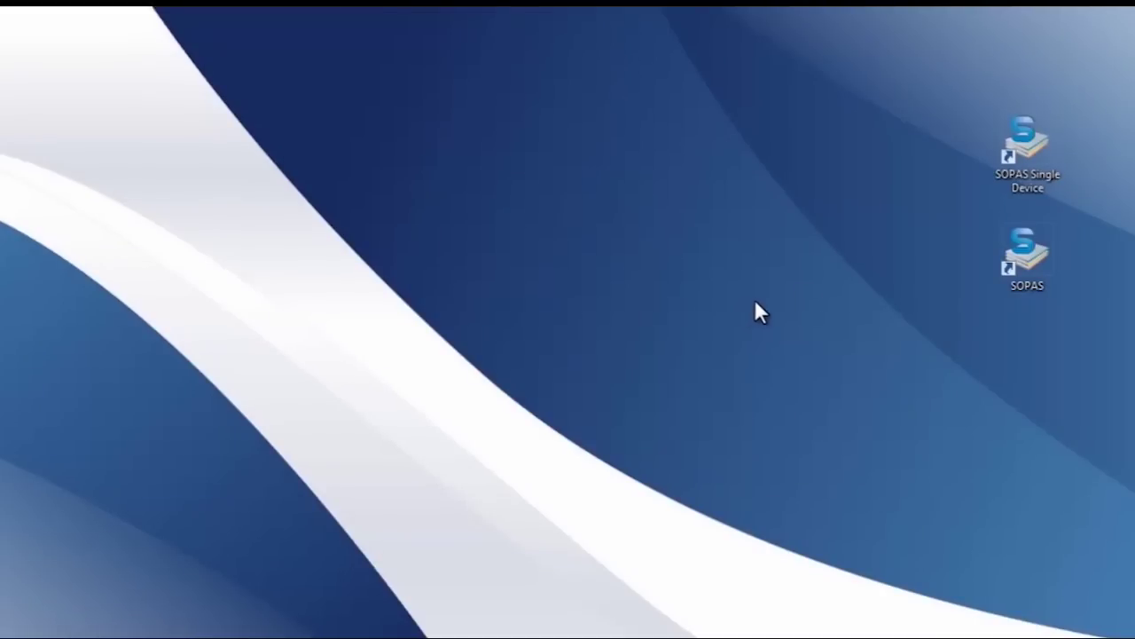
Step: Launch SOPAS and connect to the InspectorI40 camera from the available devices list
{"action": "double_click", "coordinate": [1025, 149]}
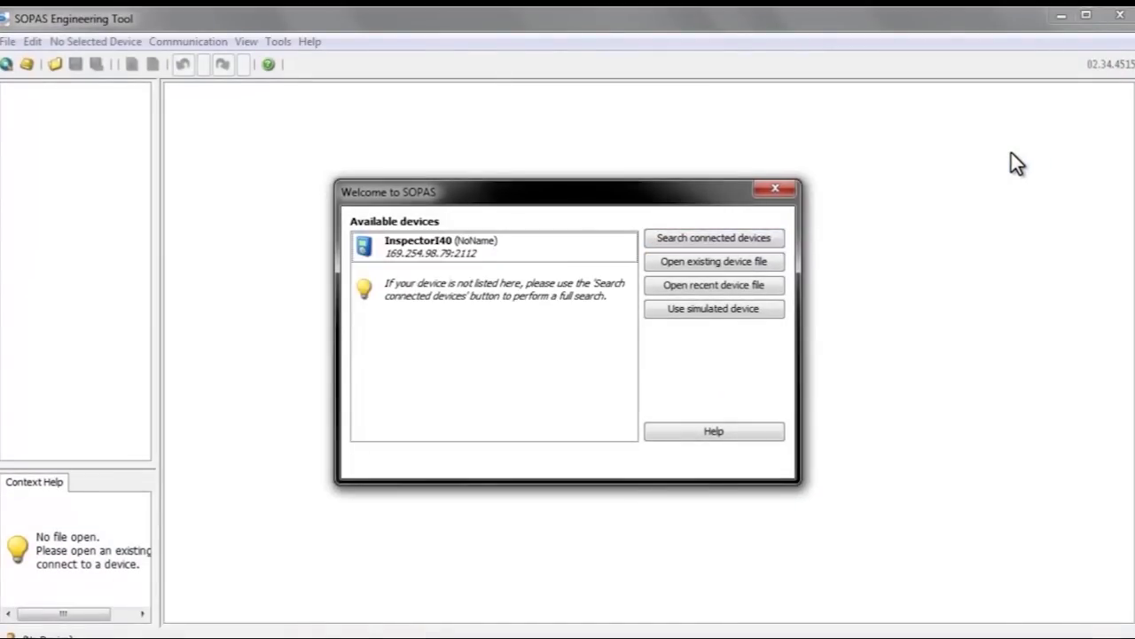
{"action": "double_click", "coordinate": [467, 247]}
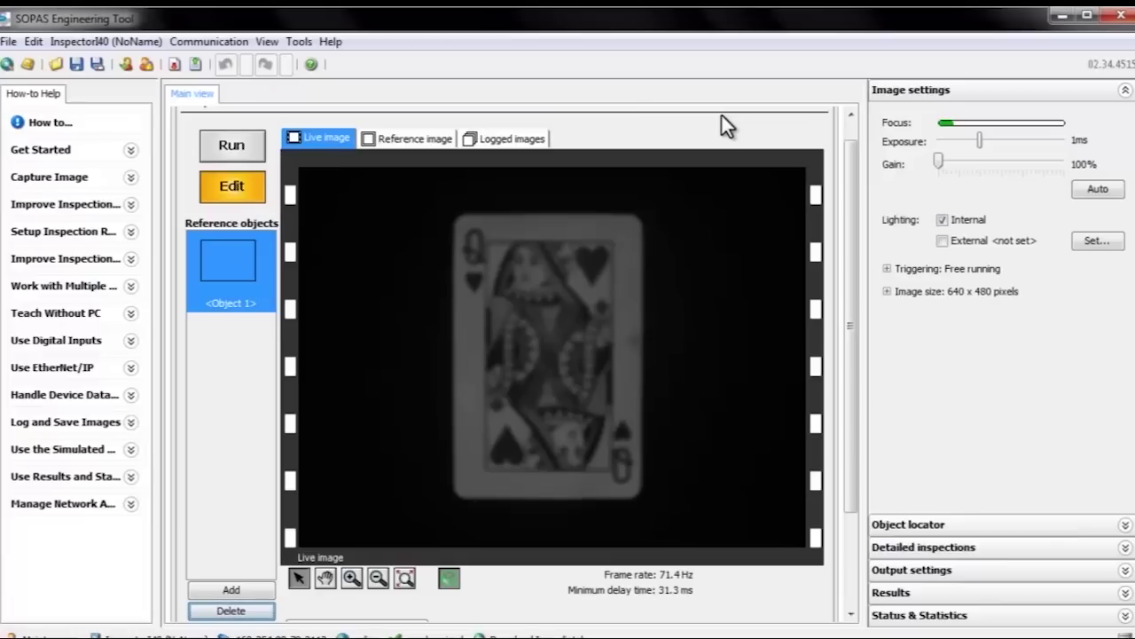
Step: Hide the How-to Help panel from the View menu
{"action": "left_click", "coordinate": [267, 41]}
{"action": "left_click", "coordinate": [269, 41]}
{"action": "left_click", "coordinate": [269, 40]}
{"action": "left_click", "coordinate": [302, 83]}
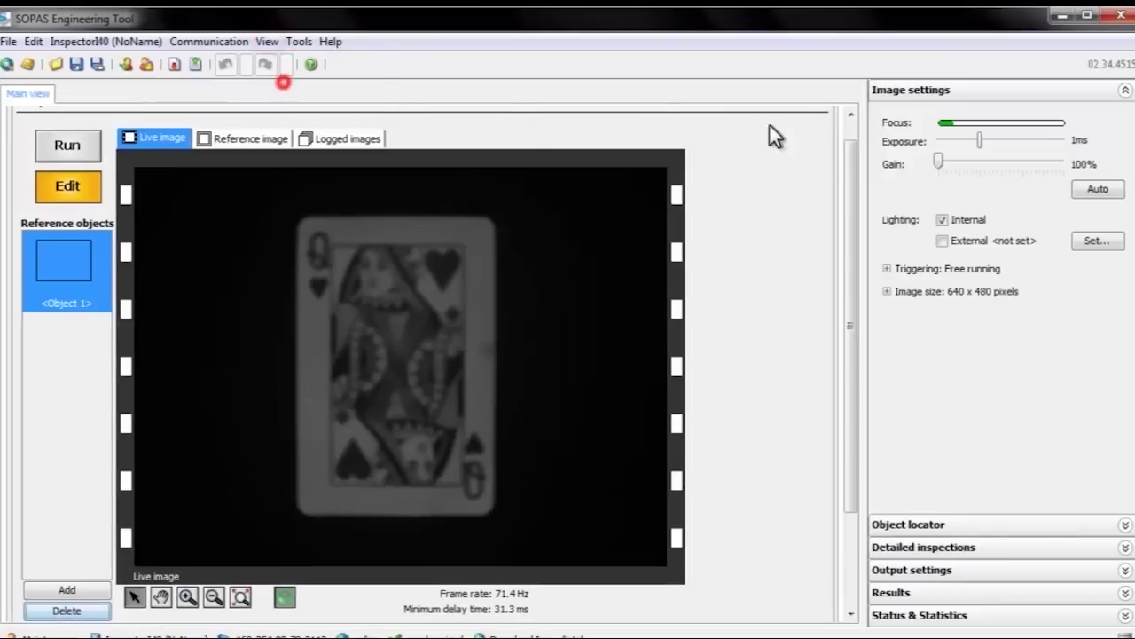
Step: Widen the Image settings panel and enable internal lighting
{"action": "left_click", "coordinate": [868, 137]}
{"action": "left_click_drag", "start_coordinate": [870, 137], "coordinate": [621, 127]}
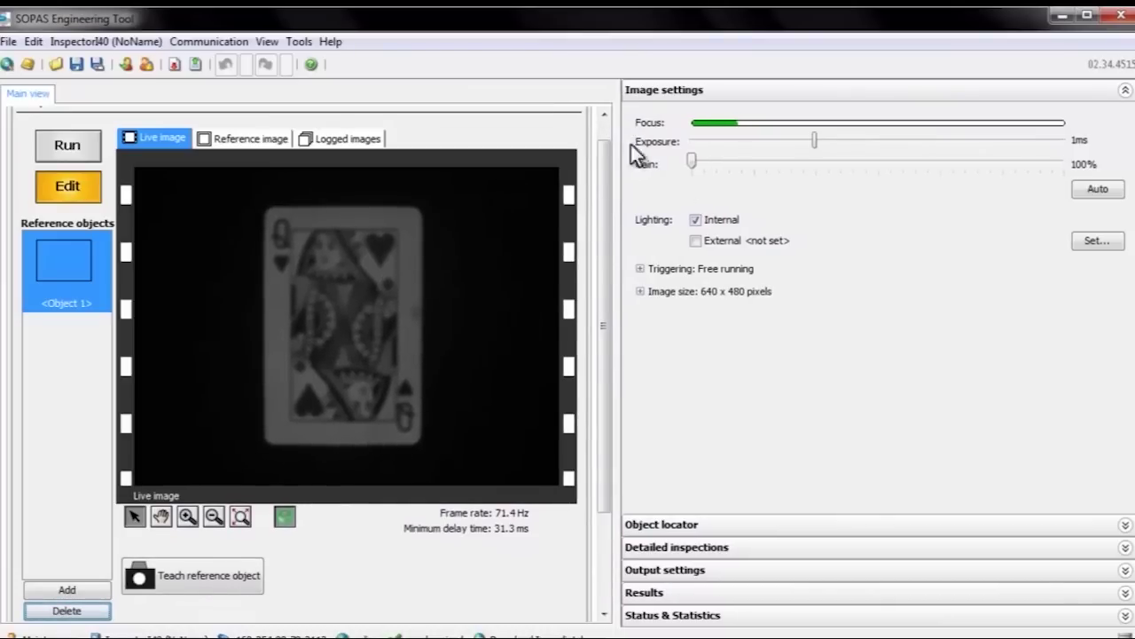
{"action": "left_click", "coordinate": [694, 219]}
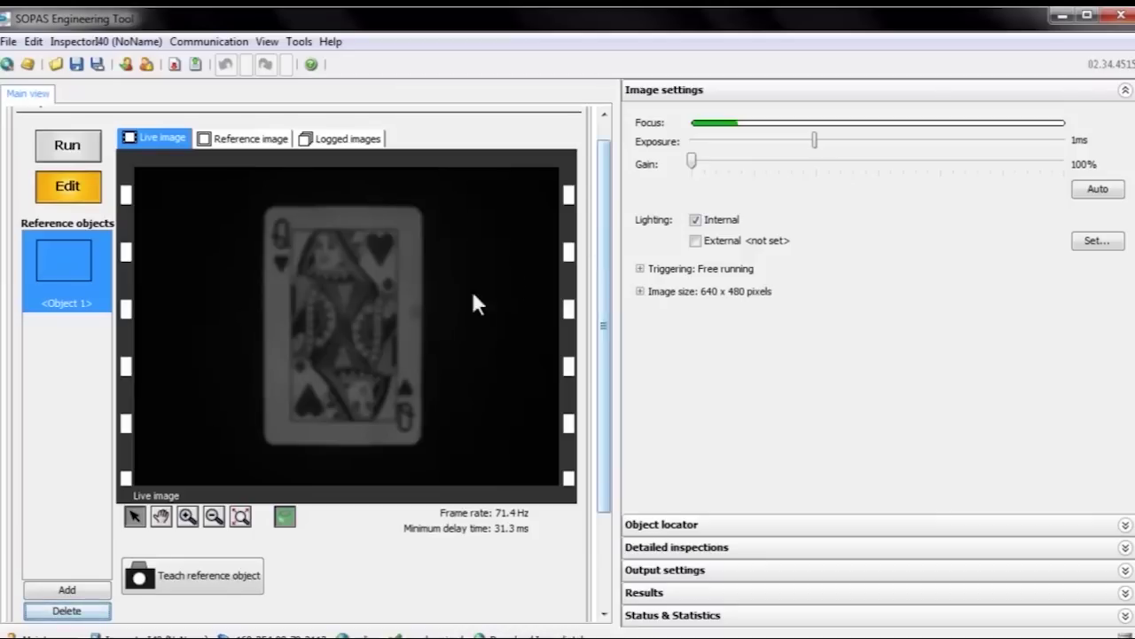
Step: Add reference Object 2 and teach the queen card as its reference image
{"action": "left_click", "coordinate": [92, 589]}
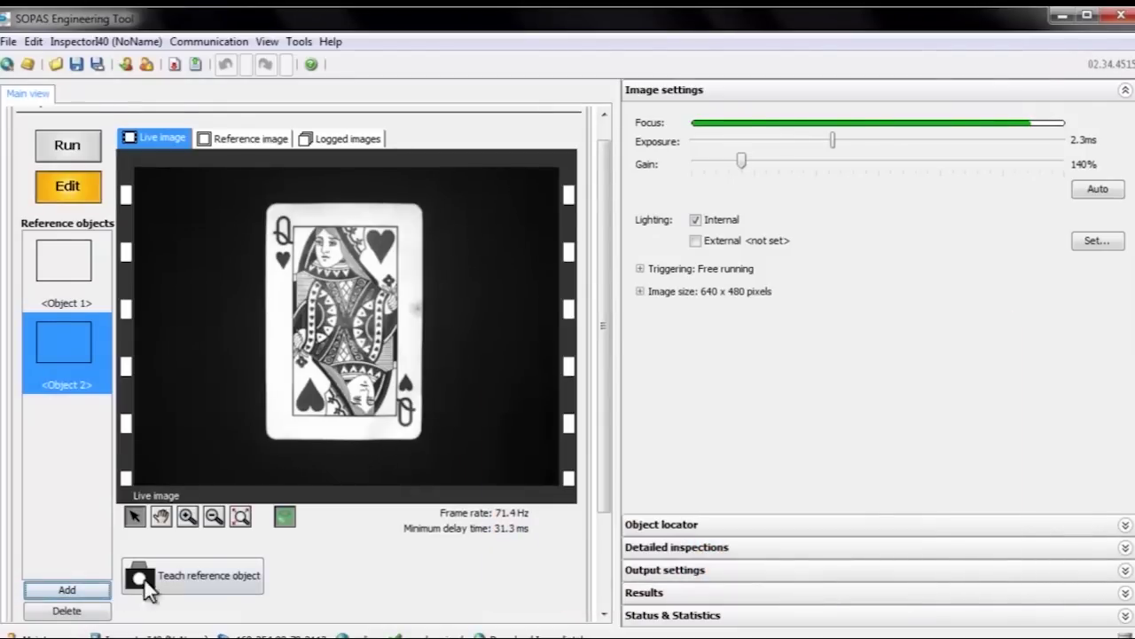
{"action": "left_click", "coordinate": [199, 577]}
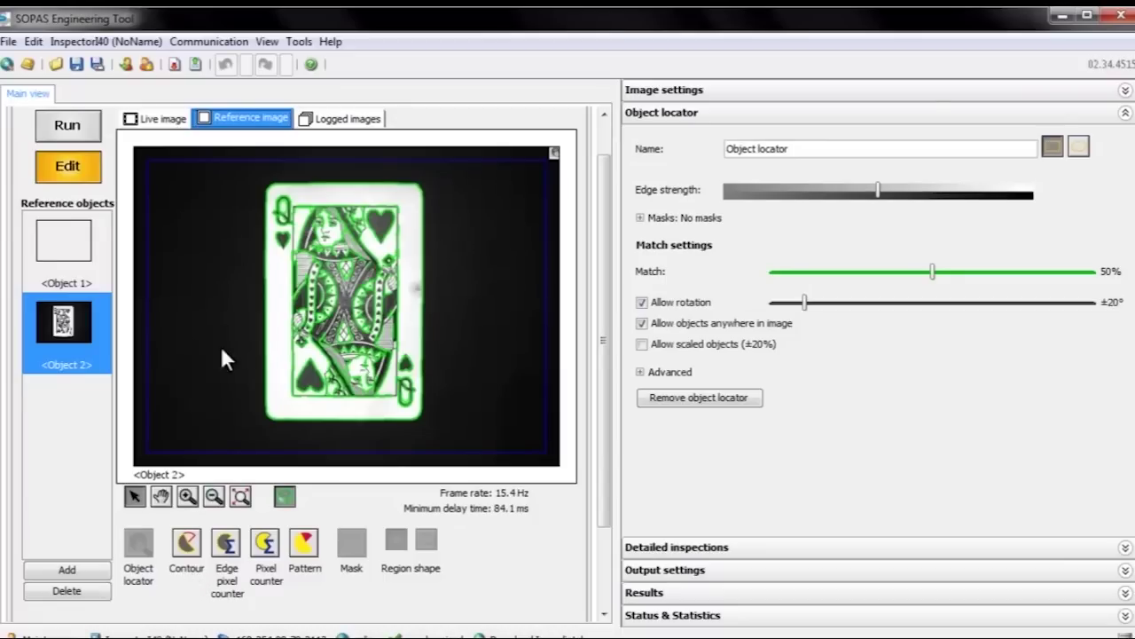
Step: Drag the locator region's top-left and bottom-right corners in to frame just the queen card
{"action": "left_click", "coordinate": [146, 157]}
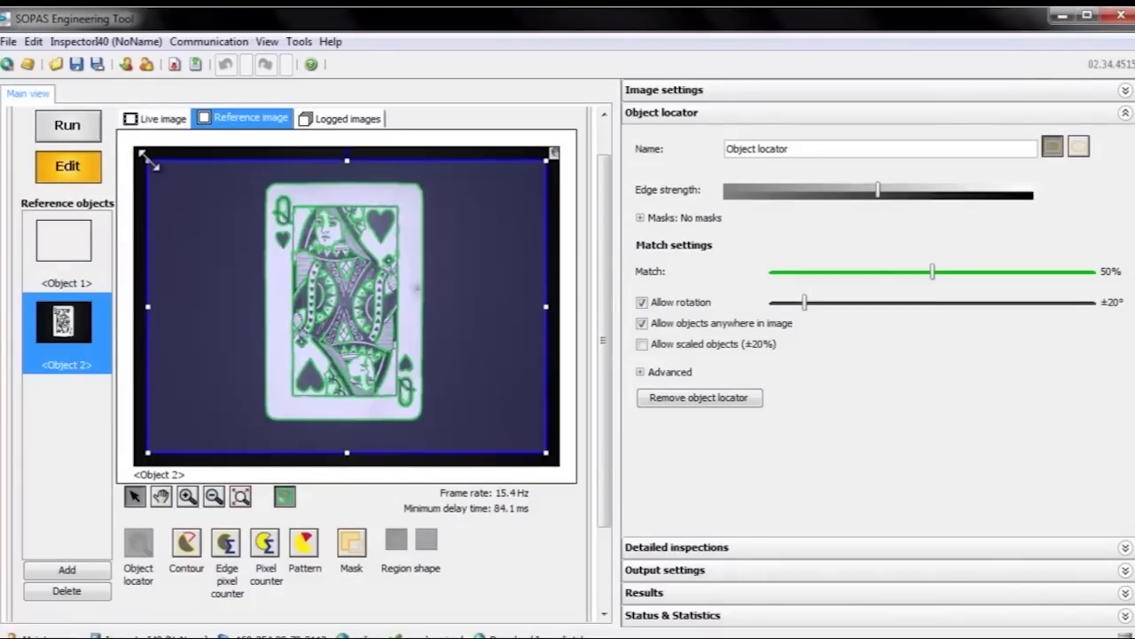
{"action": "left_click_drag", "start_coordinate": [148, 161], "coordinate": [255, 174]}
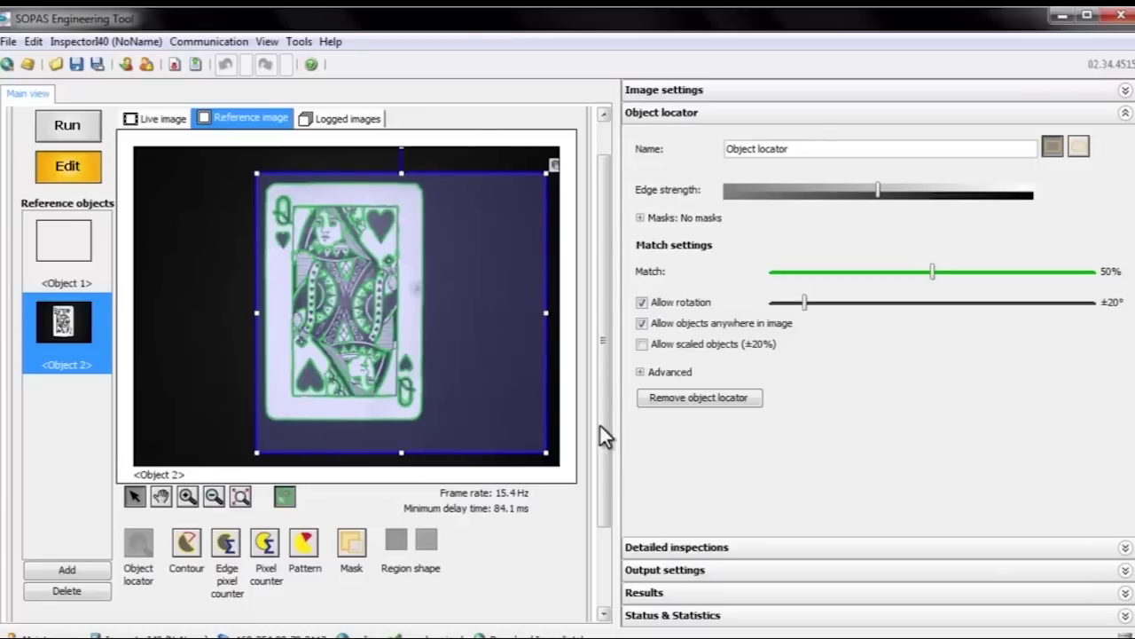
{"action": "left_click_drag", "start_coordinate": [545, 452], "coordinate": [431, 427]}
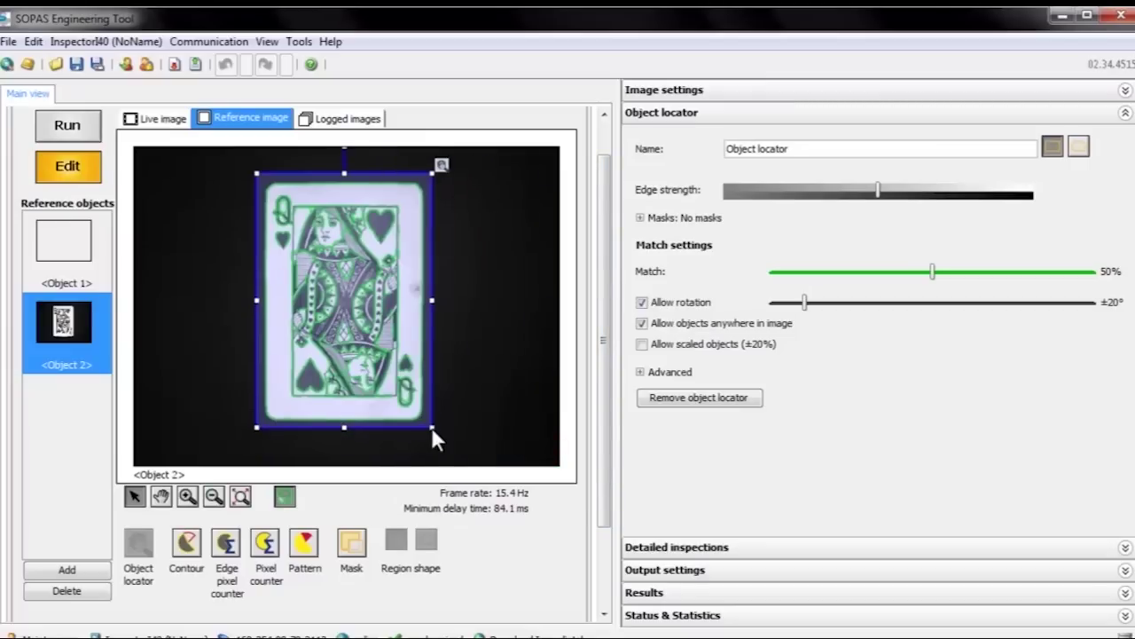
Step: Mask the card's inner area, check it on the live image, then return to the reference image
{"action": "left_click", "coordinate": [351, 539]}
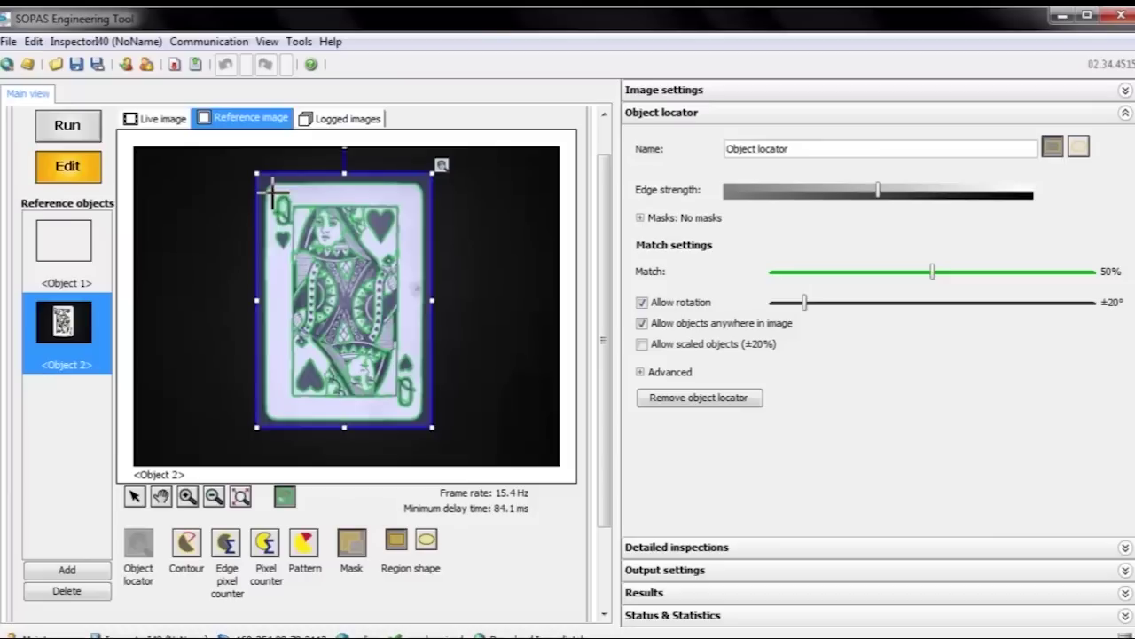
{"action": "left_click_drag", "start_coordinate": [273, 192], "coordinate": [418, 408]}
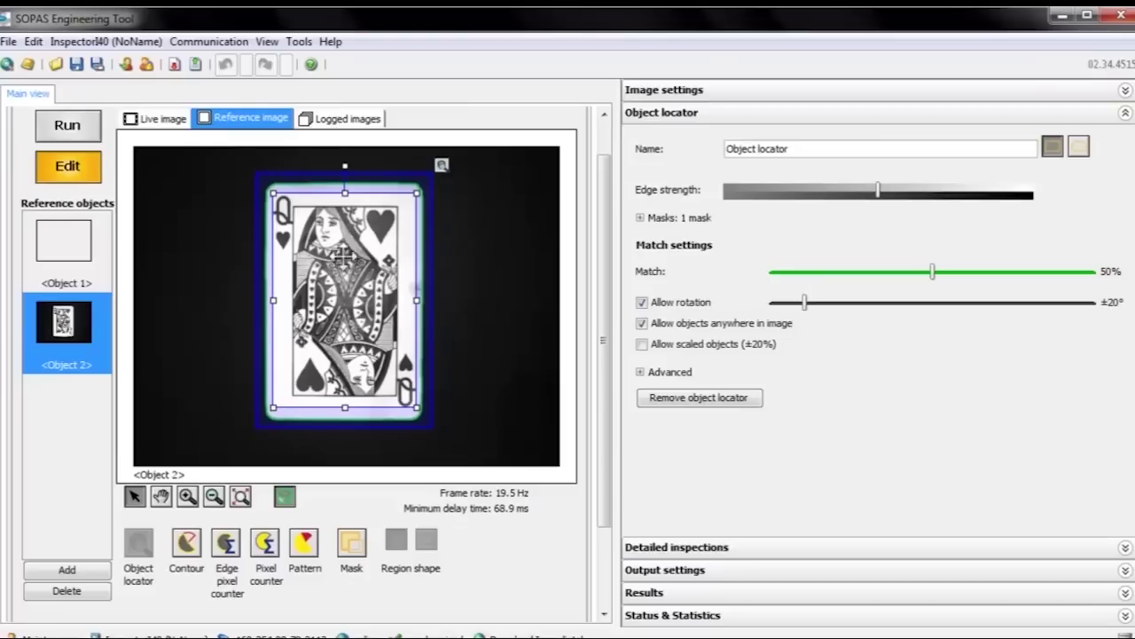
{"action": "left_click", "coordinate": [175, 120]}
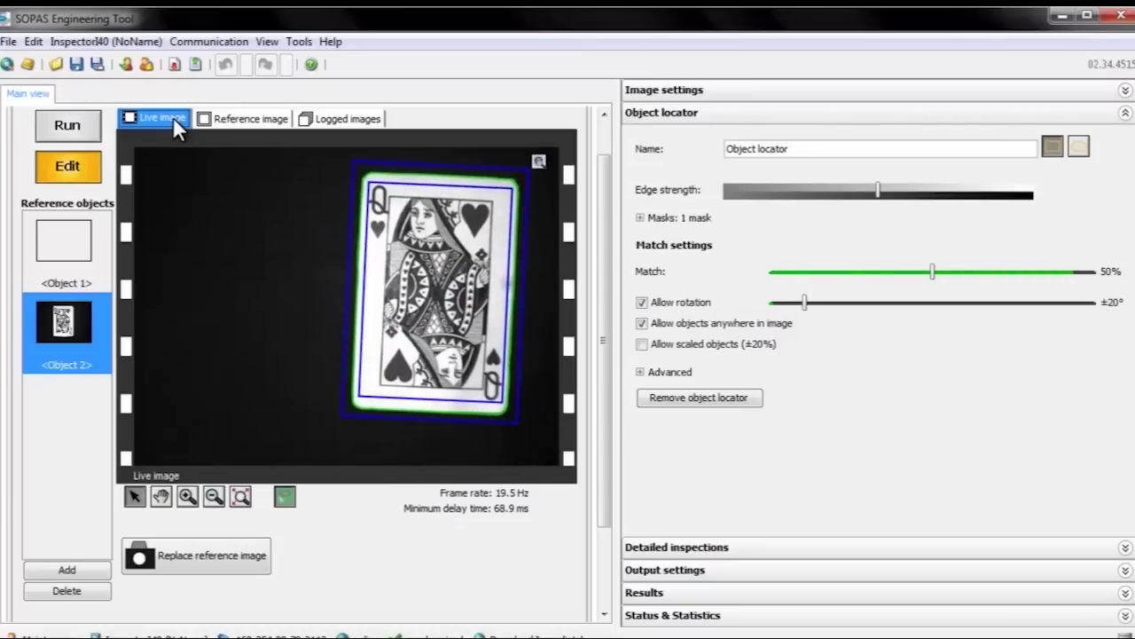
{"action": "left_click", "coordinate": [238, 120]}
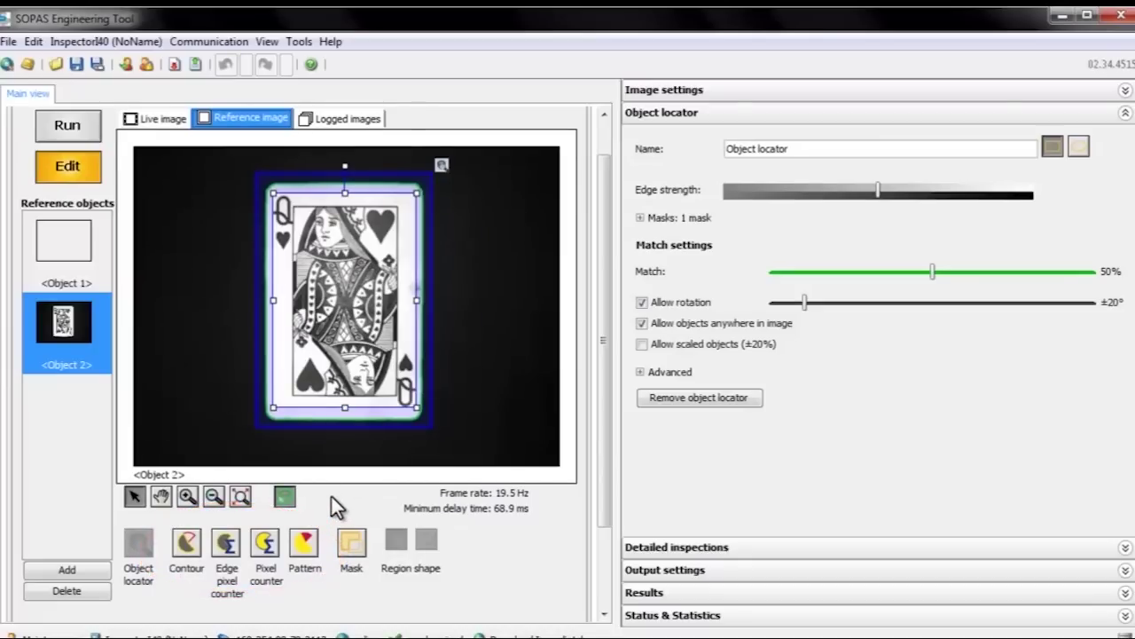
Step: Add a 'Queen of hearts' pattern on the corner Q and heart at 88% match, tested live
{"action": "left_click", "coordinate": [306, 543]}
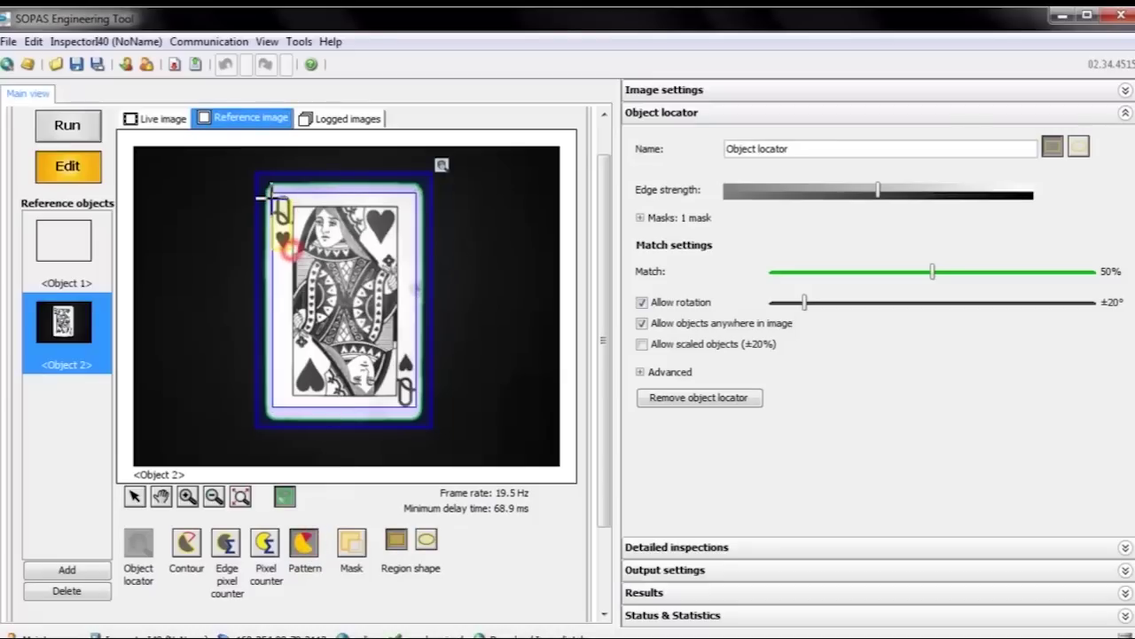
{"action": "left_click_drag", "start_coordinate": [266, 194], "coordinate": [272, 182]}
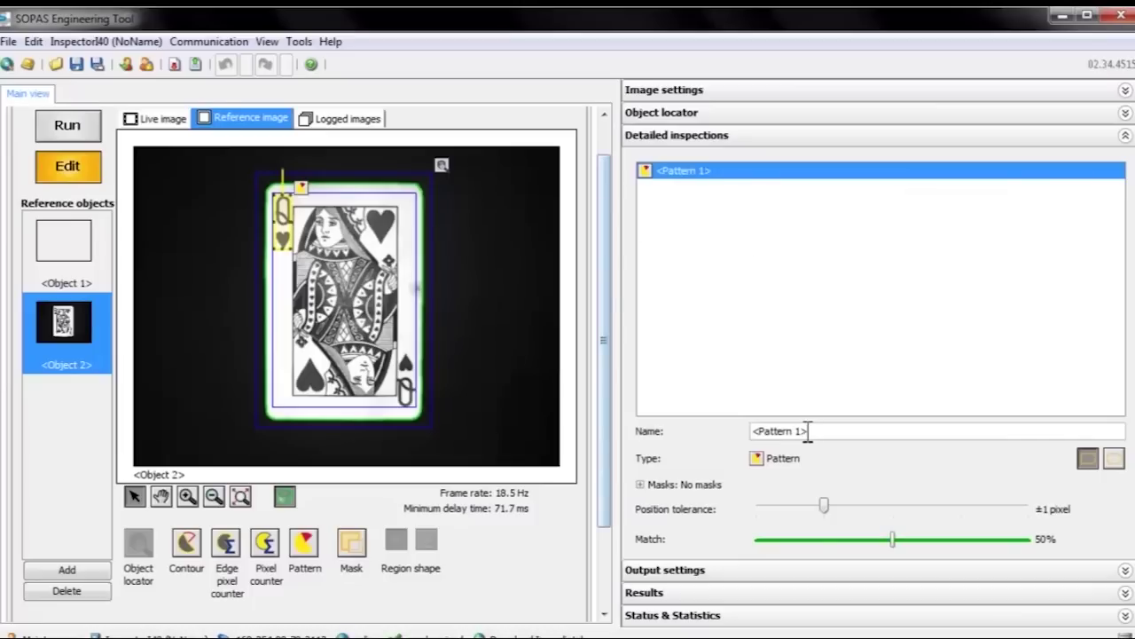
{"action": "left_click_drag", "start_coordinate": [809, 430], "coordinate": [728, 424]}
{"action": "type", "text": "Qu"}
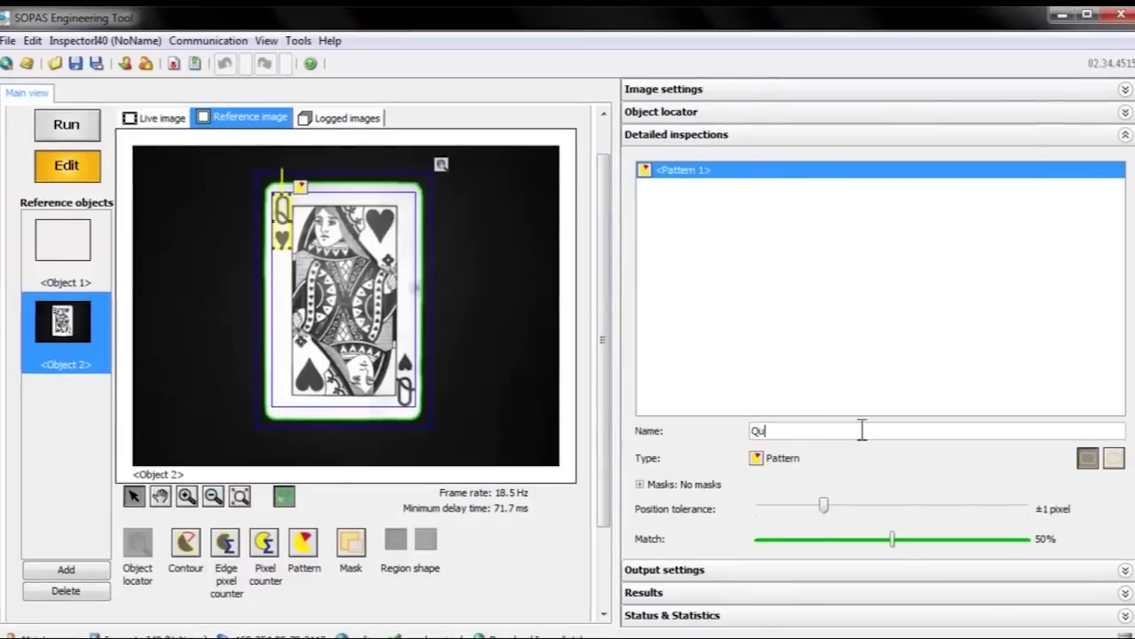
{"action": "type", "text": "een of hearts"}
{"action": "key", "text": "Return"}
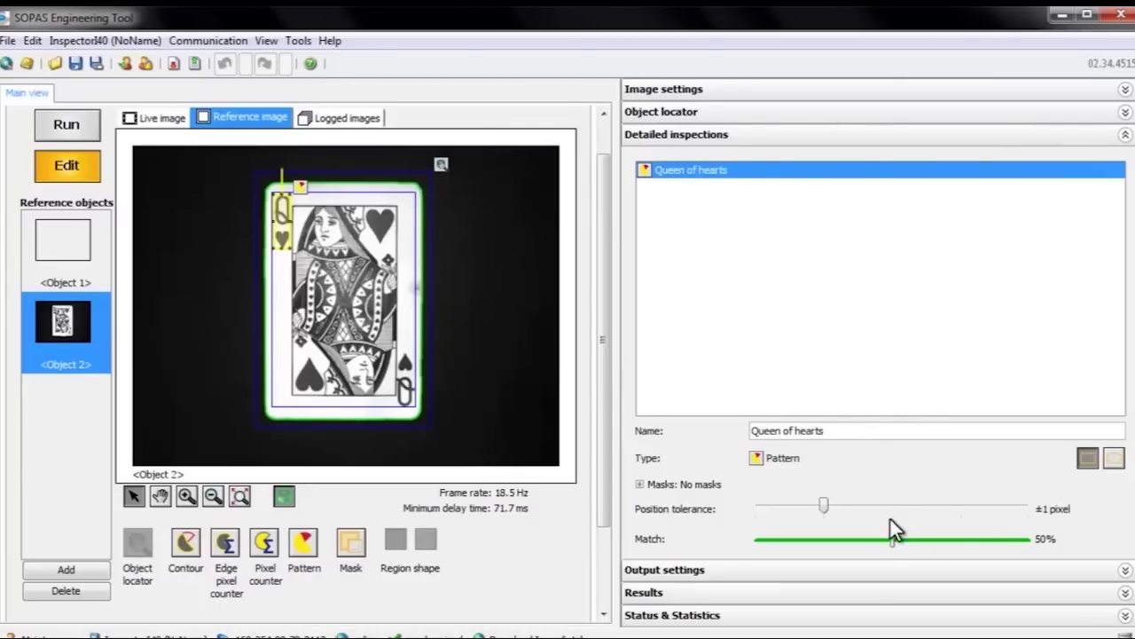
{"action": "left_click_drag", "start_coordinate": [892, 539], "coordinate": [988, 541]}
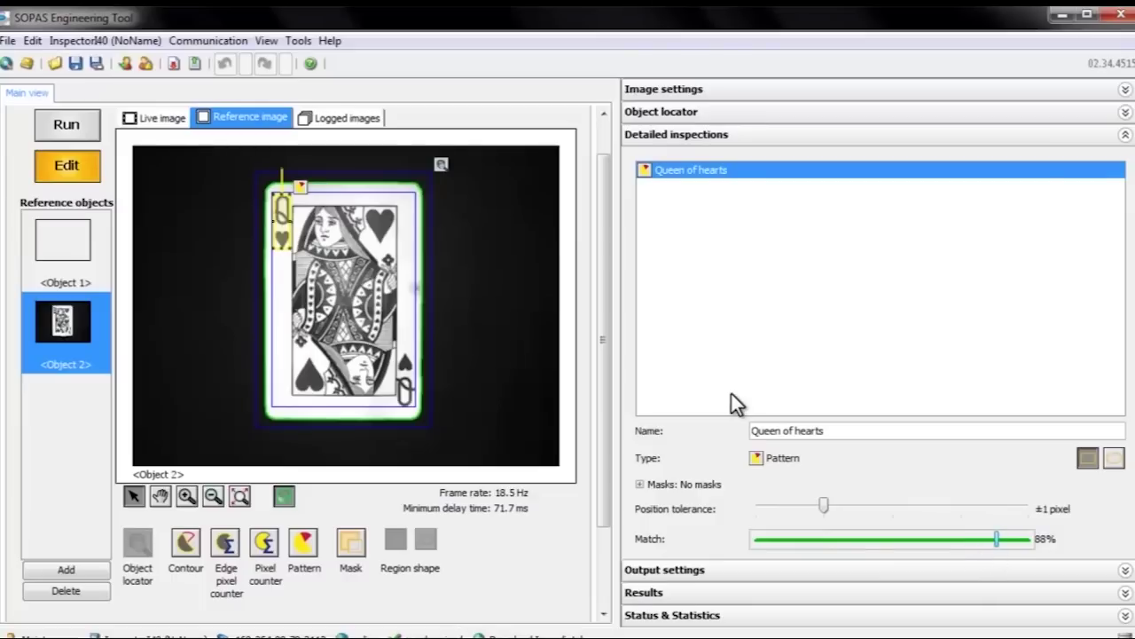
{"action": "left_click", "coordinate": [167, 117]}
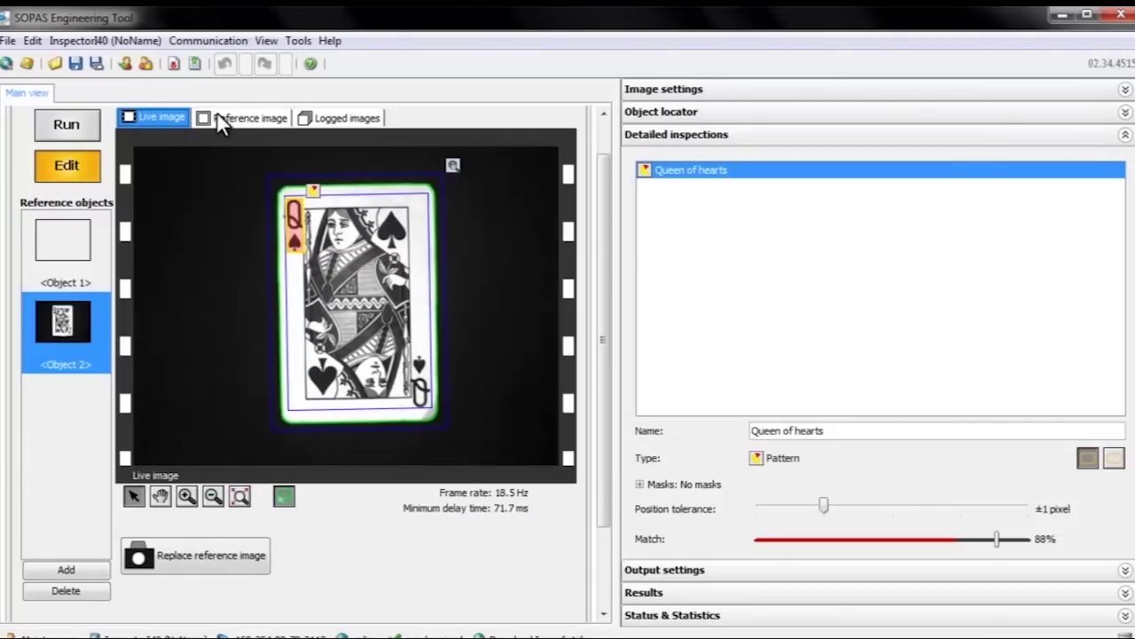
Step: Collapse the detailed settings and expand Results to show Object 2 passing
{"action": "left_click", "coordinate": [681, 140]}
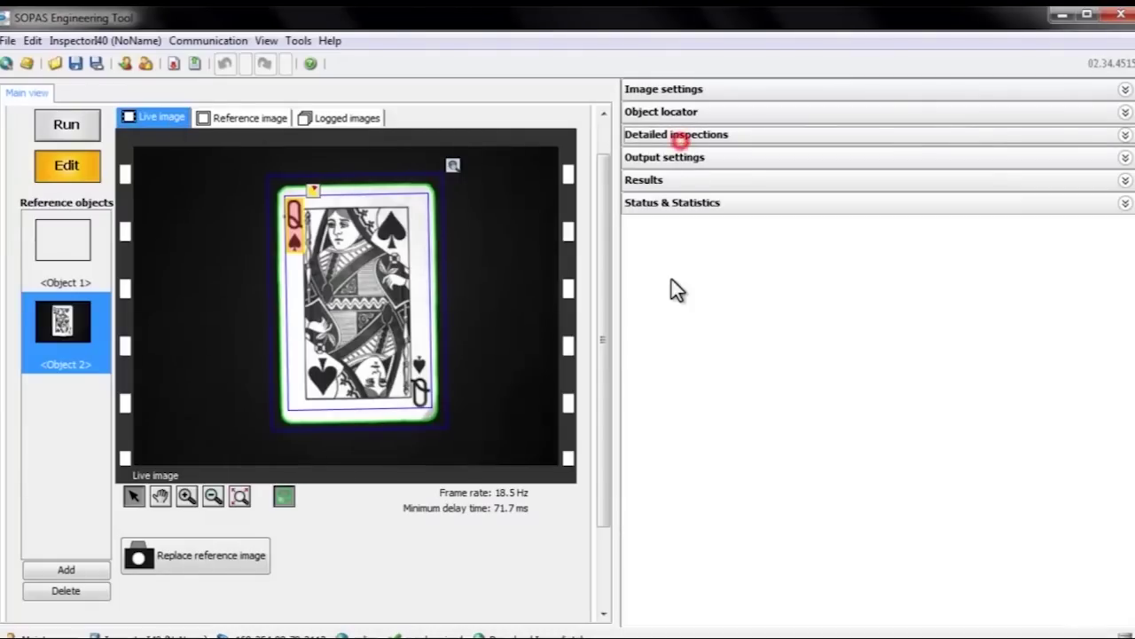
{"action": "left_click", "coordinate": [671, 183]}
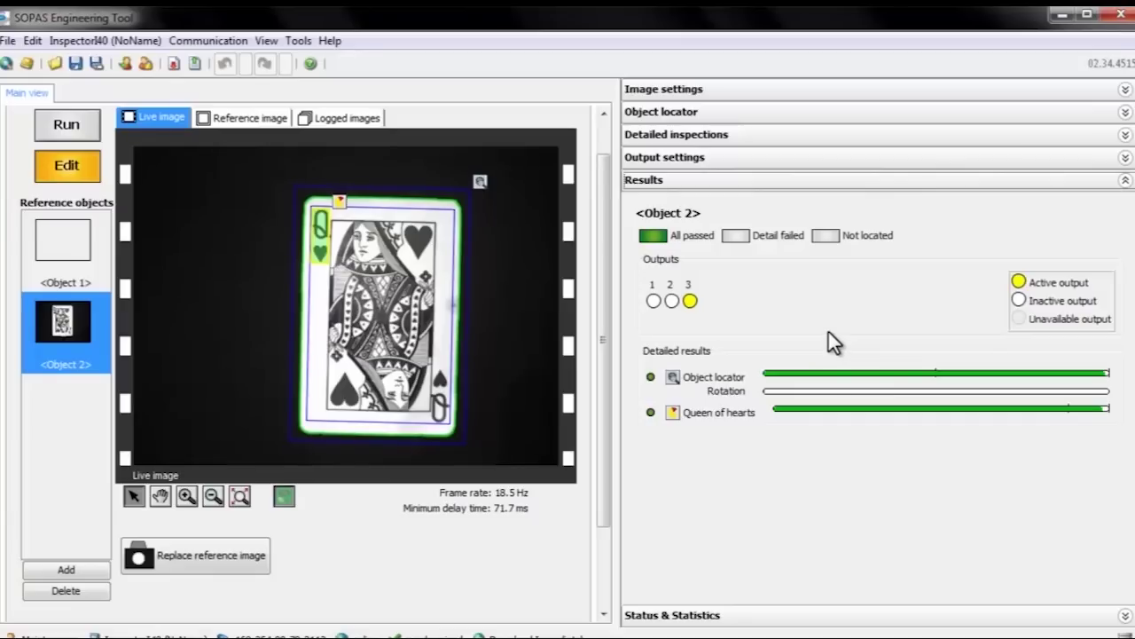
Step: Switch the Inspector to Run mode and save the configuration to flash
{"action": "left_click", "coordinate": [80, 127]}
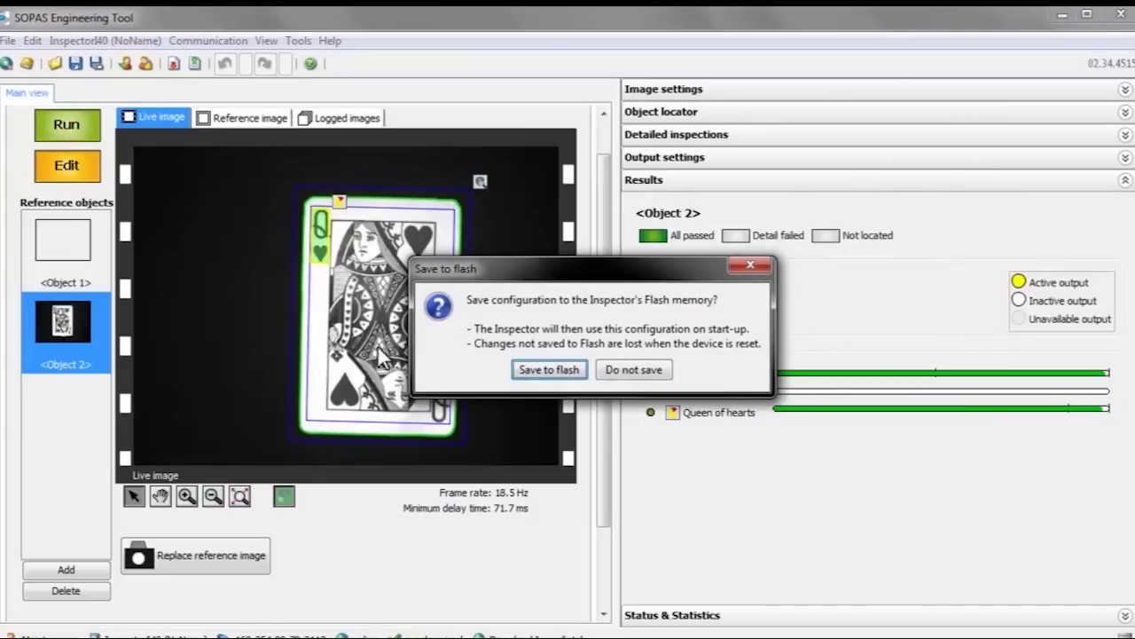
{"action": "left_click", "coordinate": [549, 369]}
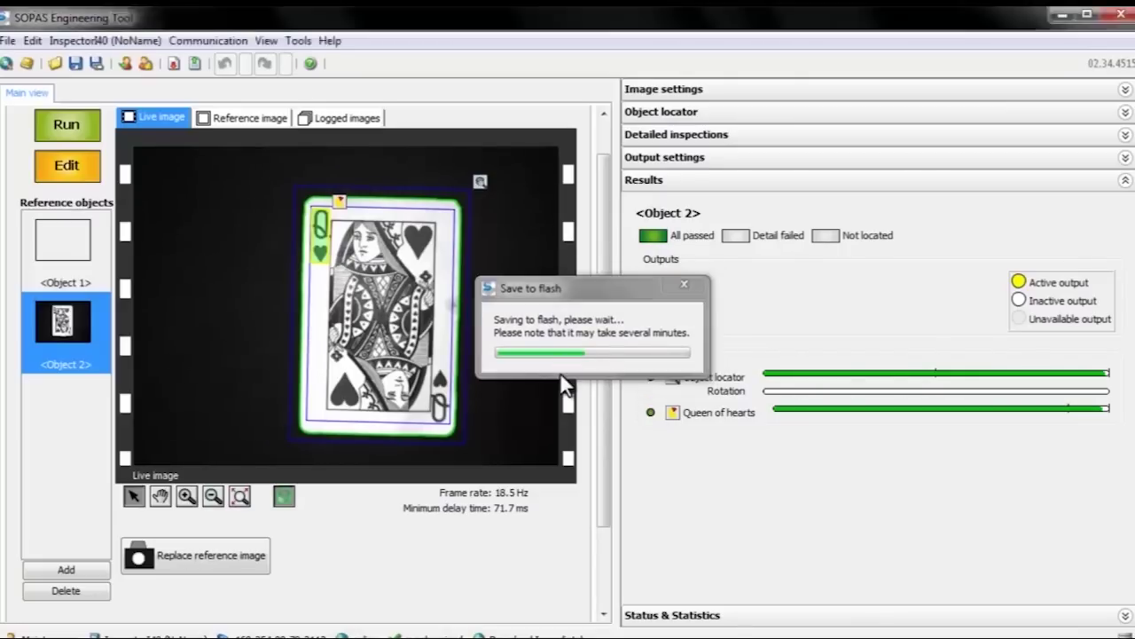
{"action": "left_click", "coordinate": [568, 355]}
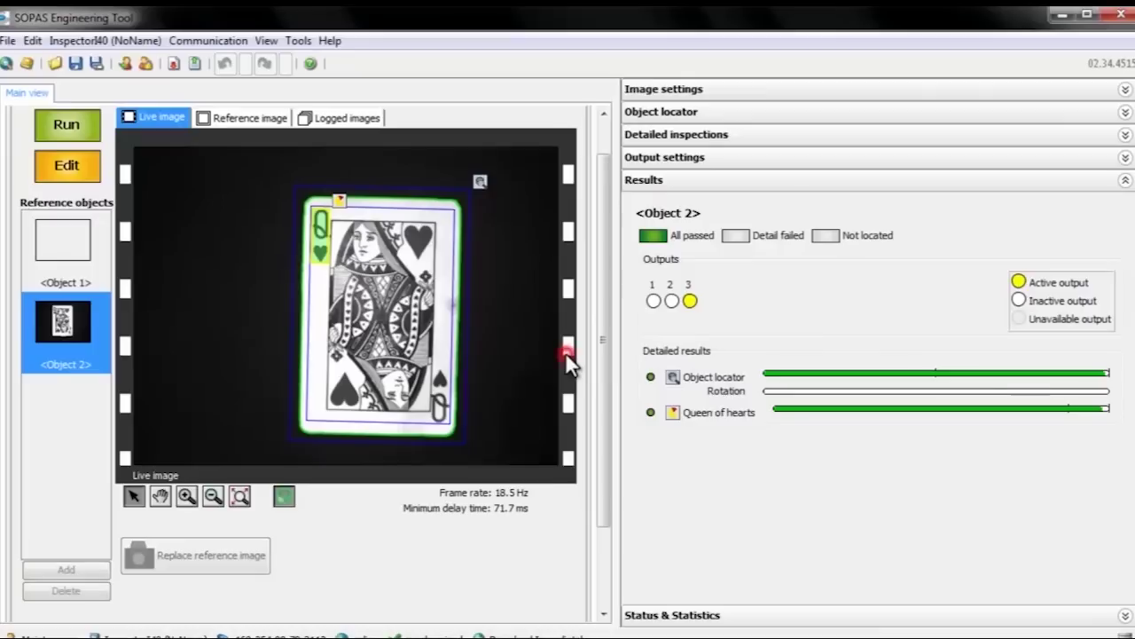